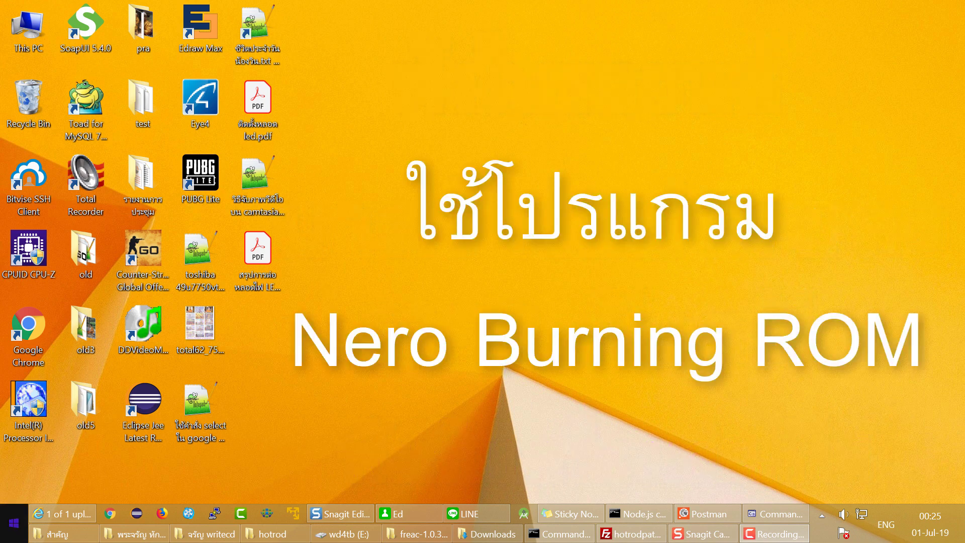
Search for Nero Burning ROM and launch it
key(super)
text(ne)
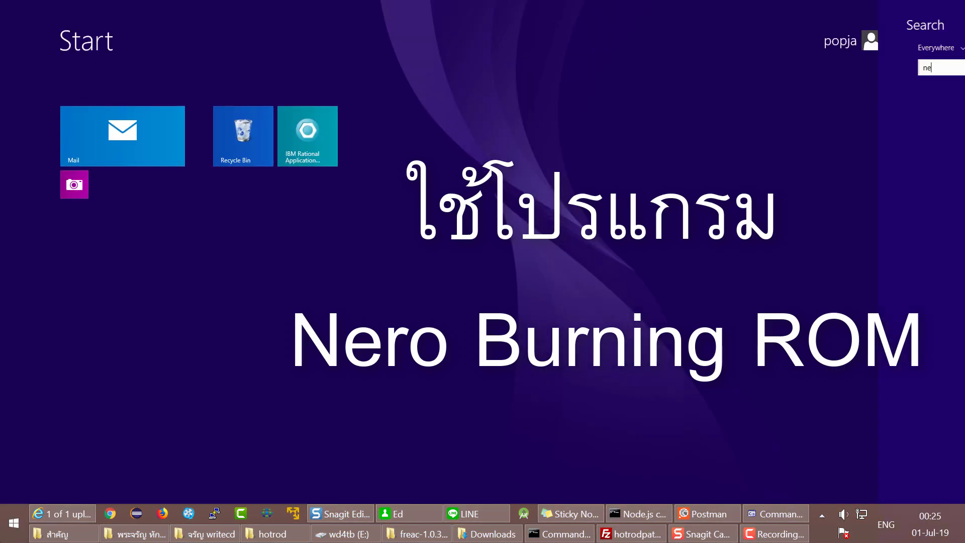
text(ro Burning ROM)
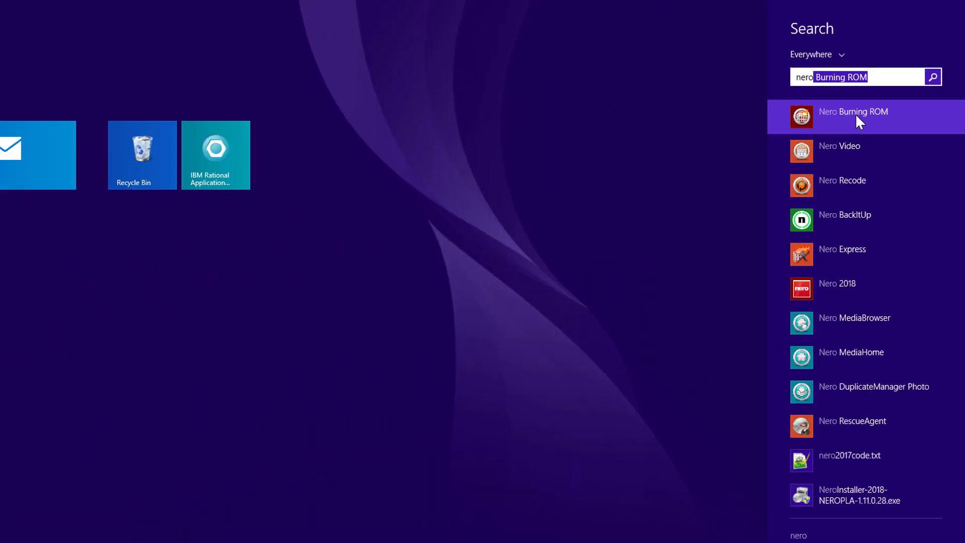
click(869, 102)
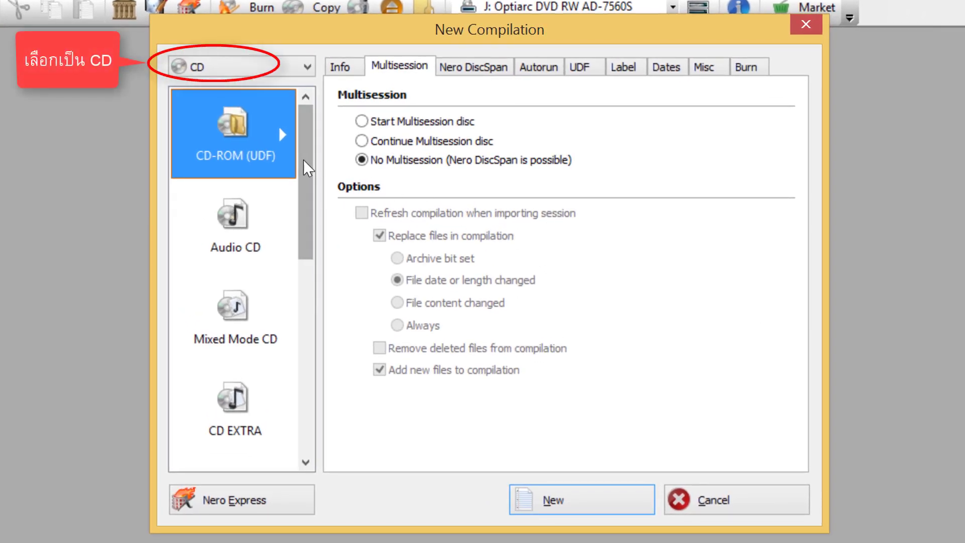
Create a new CD-ROM (ISO) compilation for a CD with No Multisession
drag(307, 158, 319, 362)
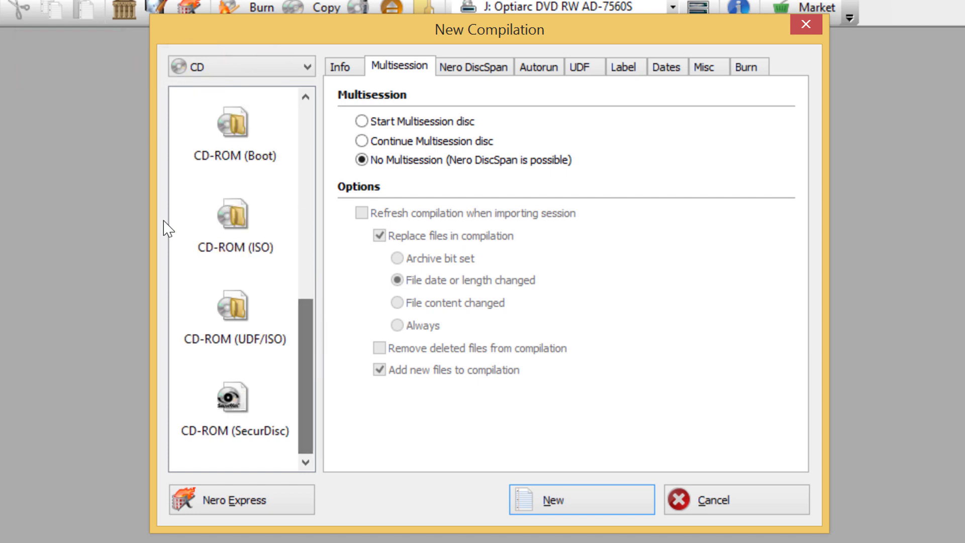
click(247, 236)
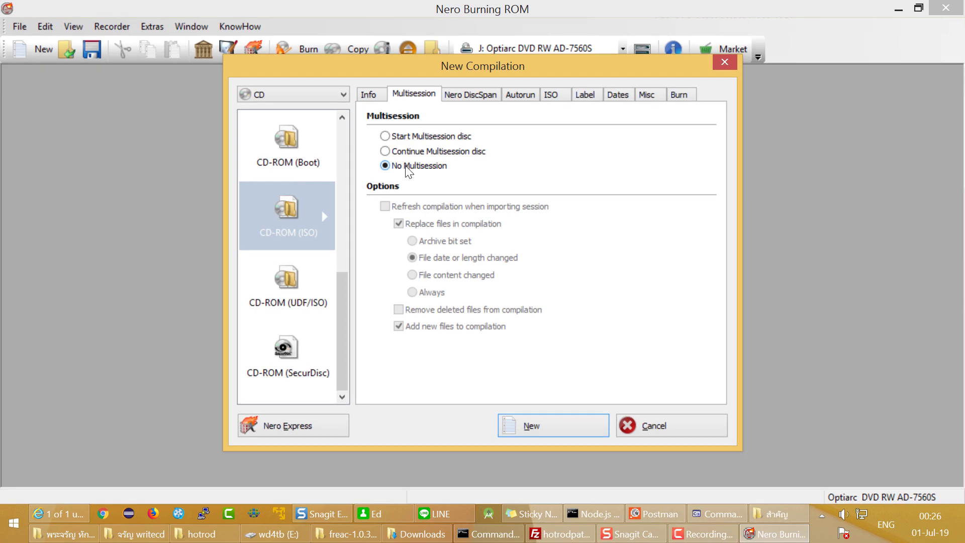
click(540, 430)
click(210, 251)
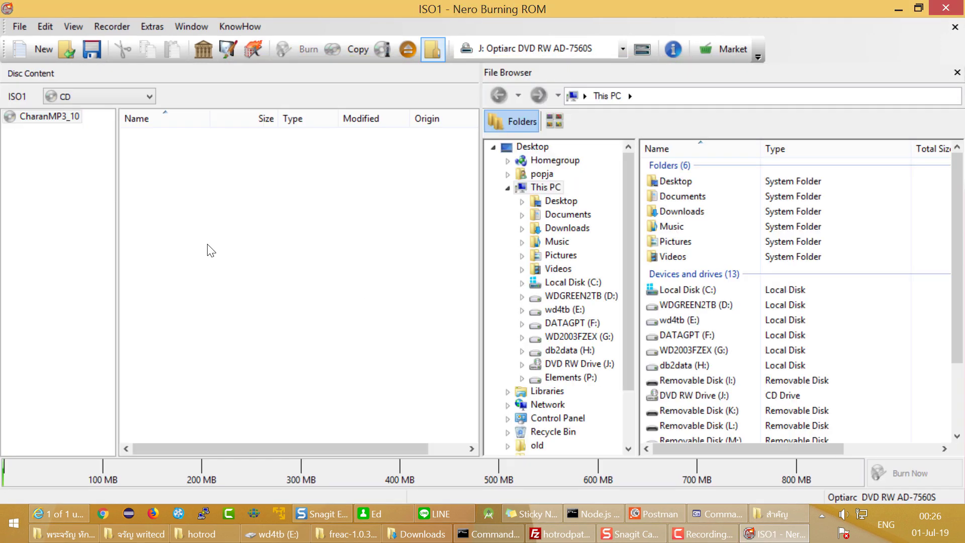
Rename the disc in the compilation to music01
click(56, 118)
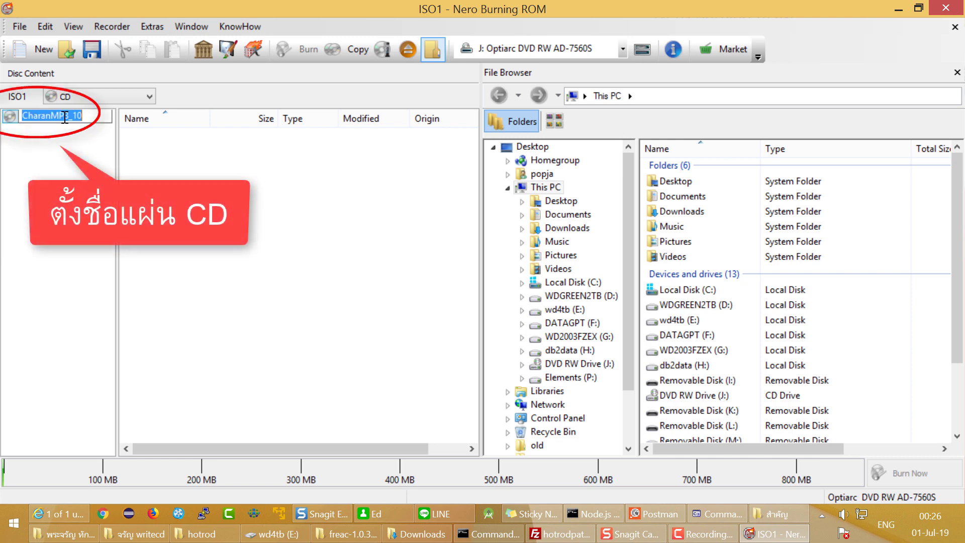
text(music01)
key(Return)
click(198, 144)
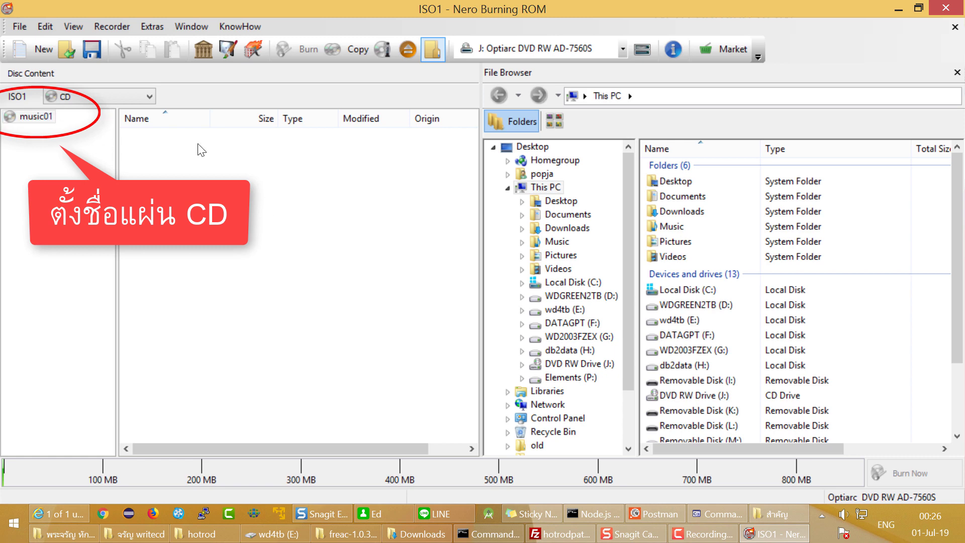
Choose the J: Optiarc DVD RW AD-7560S drive as the recorder instead of the Image Recorder
click(110, 27)
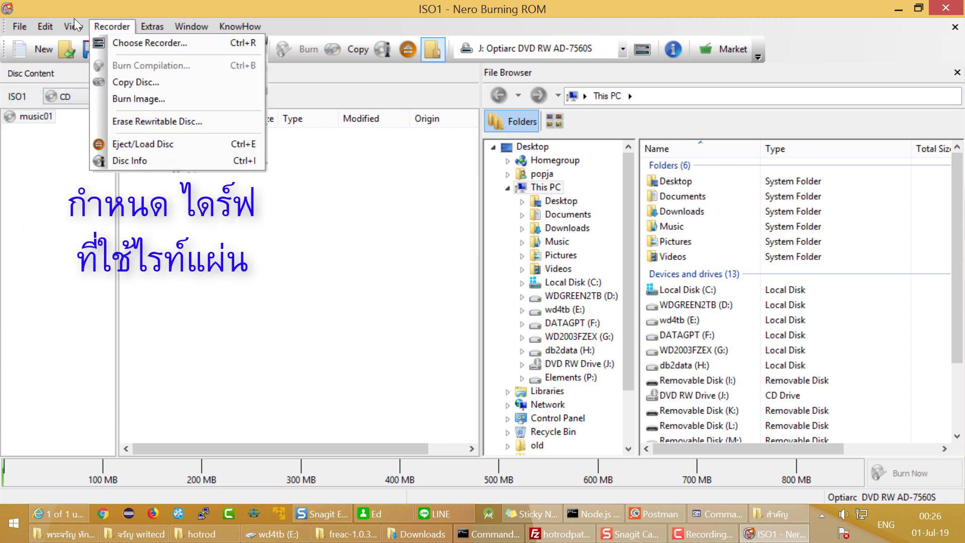
click(179, 45)
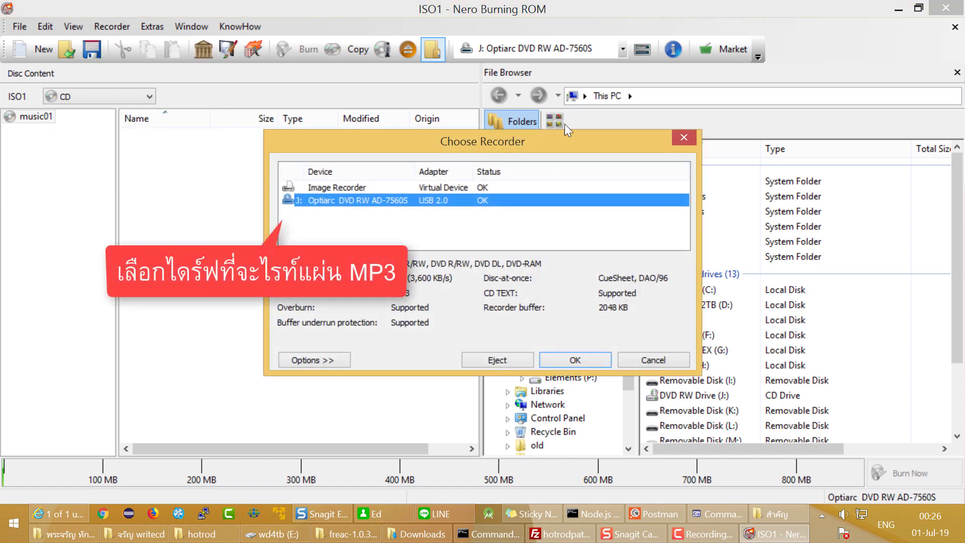
click(429, 187)
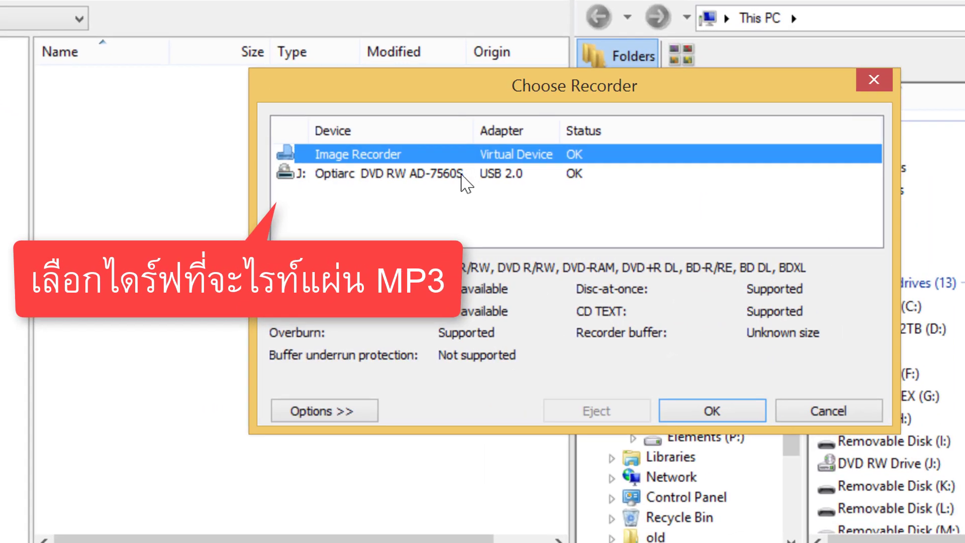
click(467, 184)
click(457, 157)
click(407, 176)
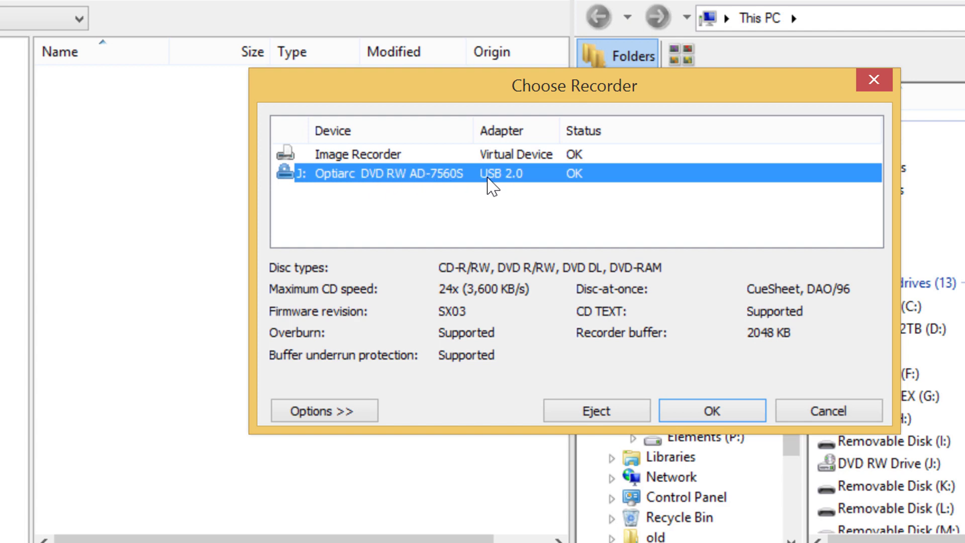
click(714, 410)
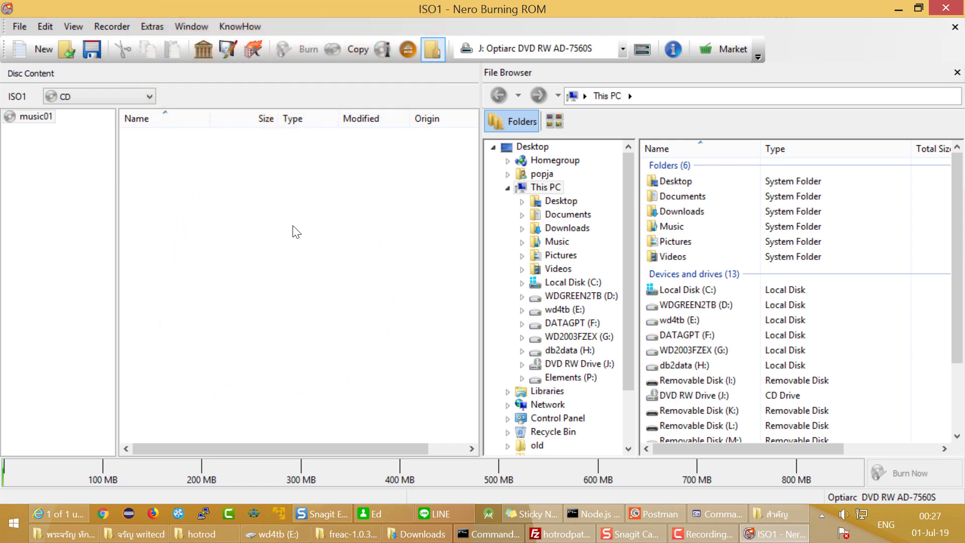
Add MP3 songs 01 to 07 from the folder อัลบั้มนี้ไม่มี skip 25601215 to the disc content
key(super+e)
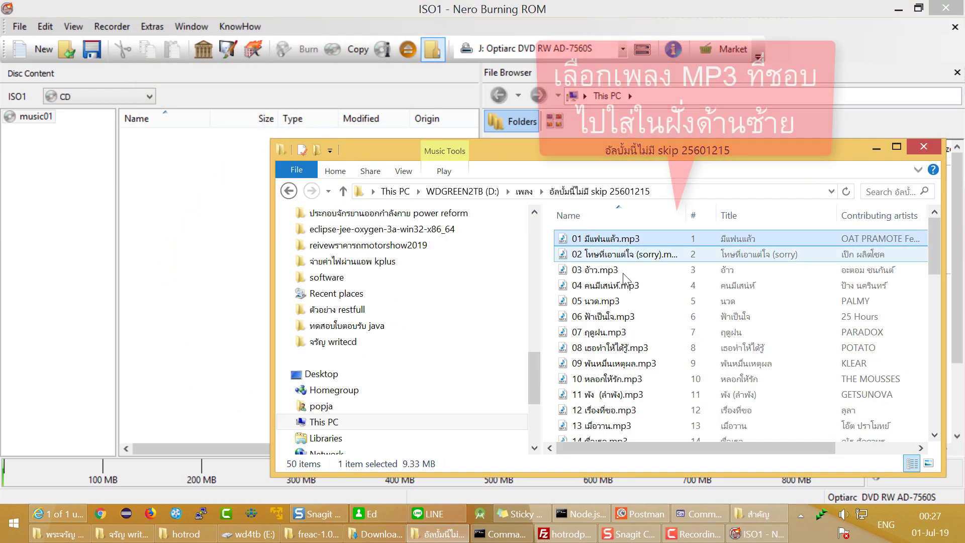
key(shift+Down)
key(shift+Down)
key(shift+Down)
key(shift+Down)
key(shift+Down)
key(shift+Down)
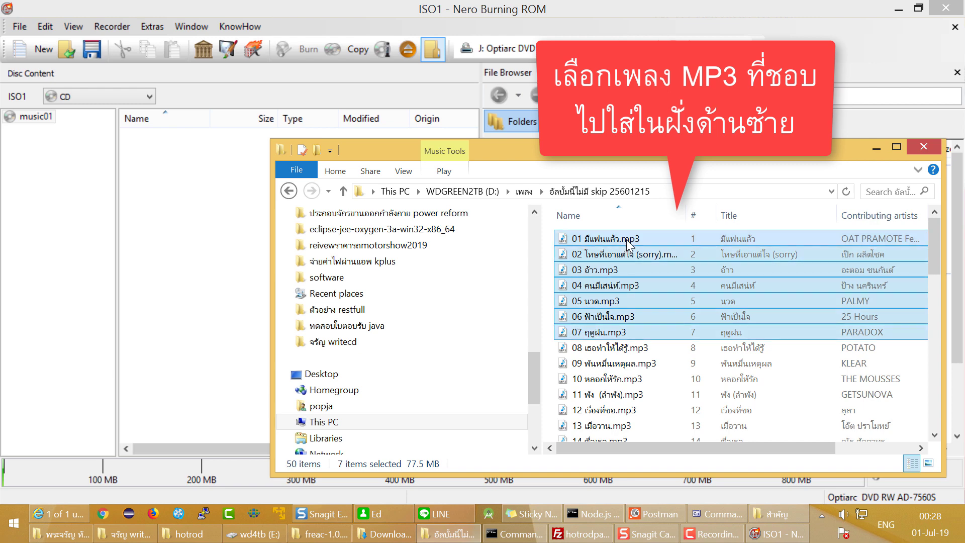
drag(628, 245, 176, 197)
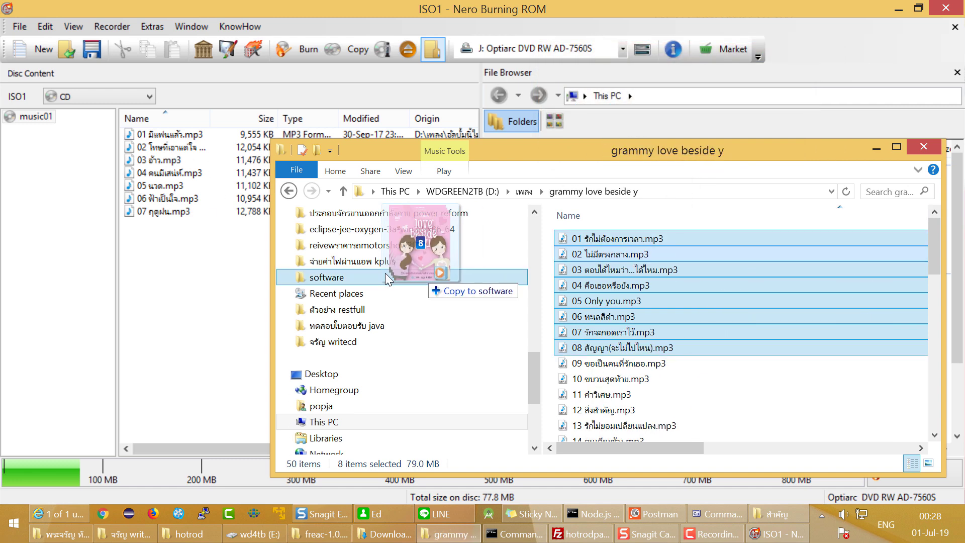
Add the selected MP3 songs 01 to 08 from the grammy love beside y folder to the disc content
drag(385, 273, 202, 281)
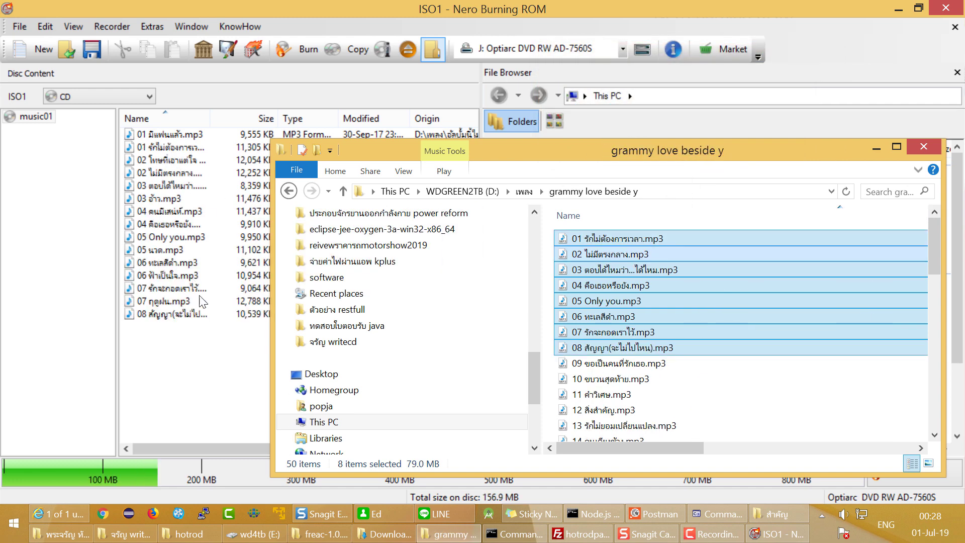
click(209, 417)
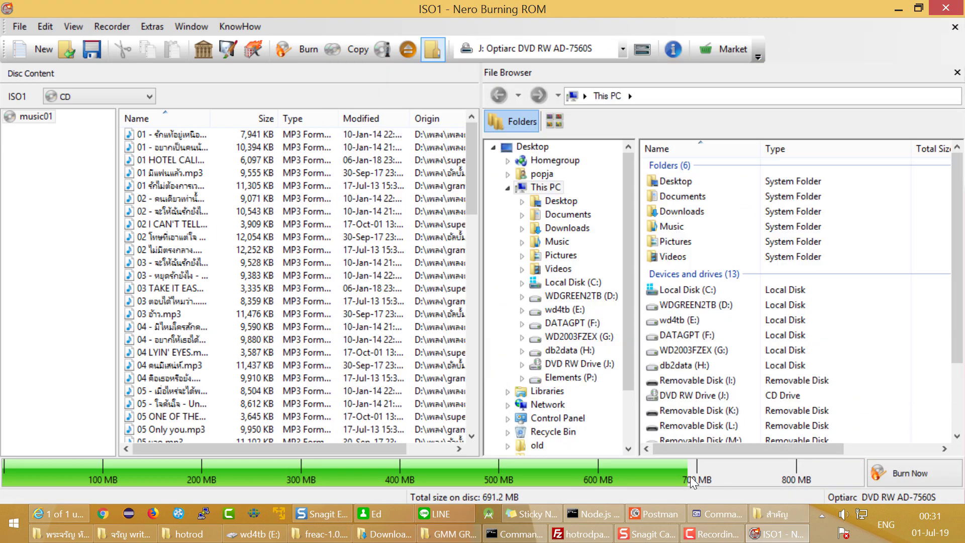
Add songs 26 to 29 from the GMM GRAMMY MP3 ชุด Love Beside Y folder to the disc content
key(alt+Tab)
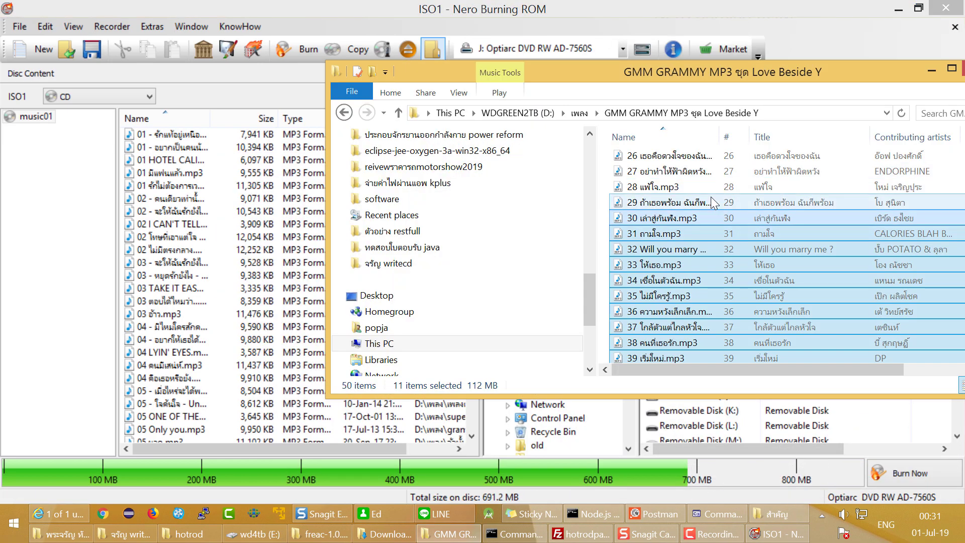
click(669, 155)
shift+click(668, 202)
drag(669, 202, 260, 198)
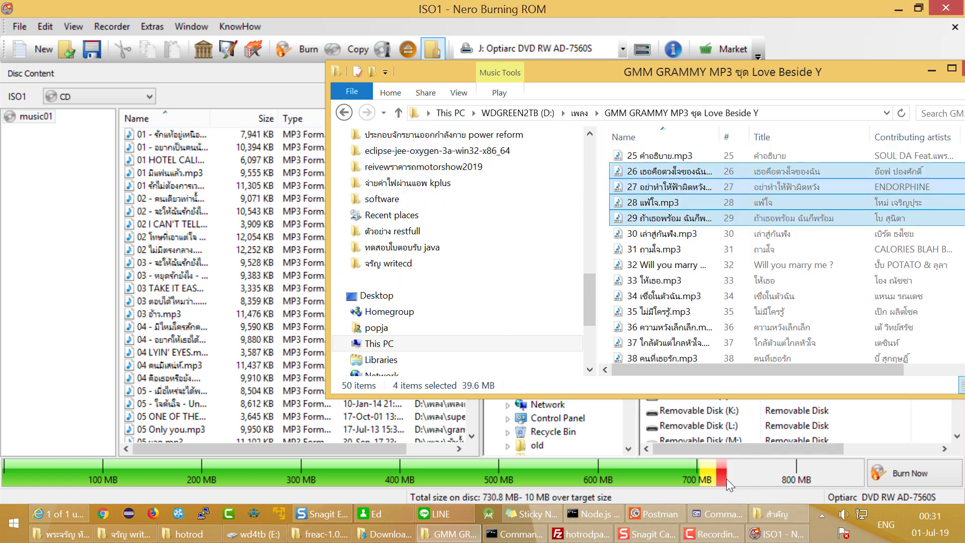
mouse_move(724, 476)
Remove song 40 and everything after it, including the M3U files, from the disc content
click(244, 344)
drag(470, 180, 479, 436)
click(171, 429)
shift+click(169, 276)
right_click(171, 279)
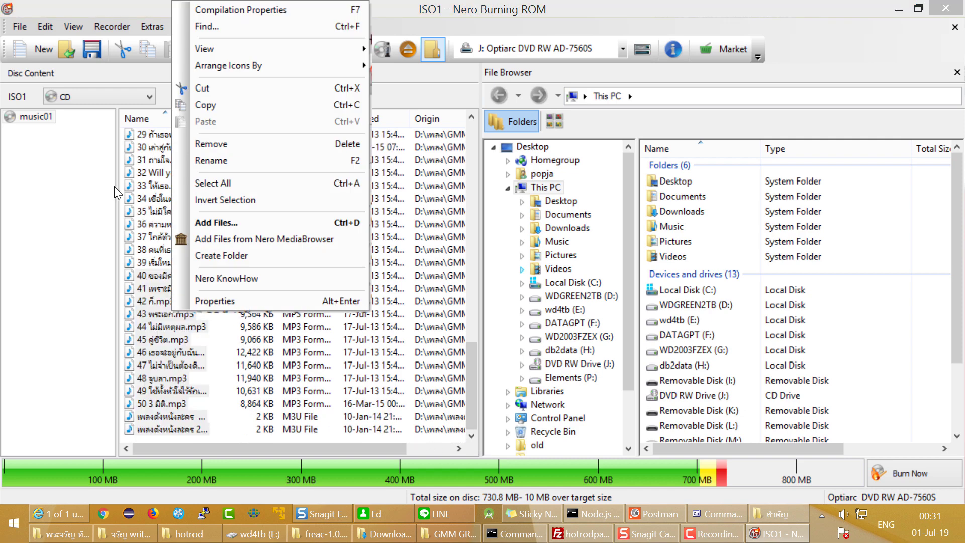
click(231, 144)
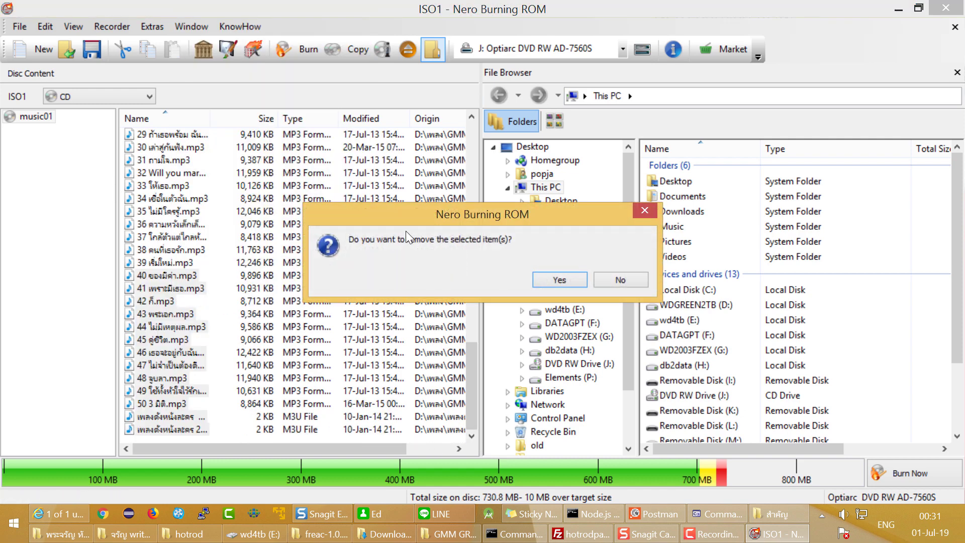
click(565, 282)
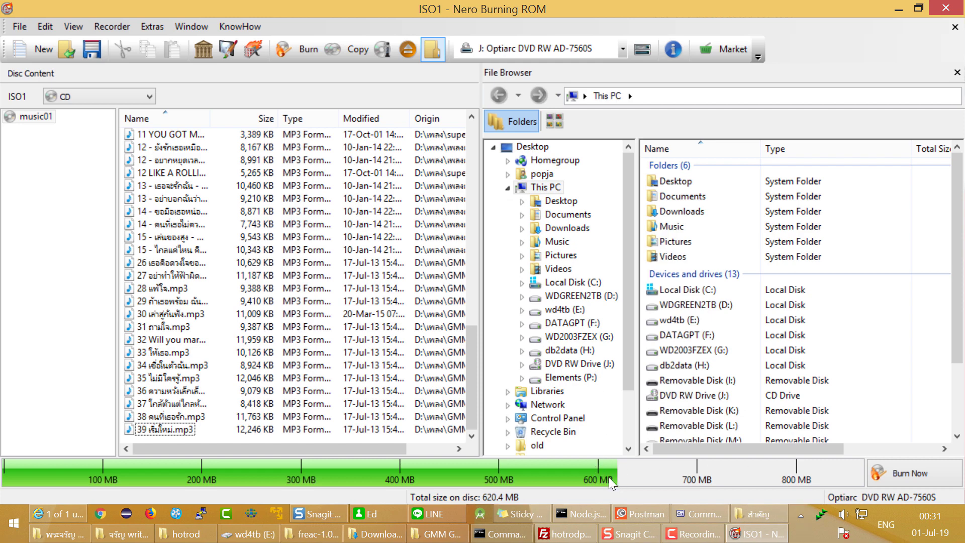
scroll(171, 252, up, 1)
click(171, 224)
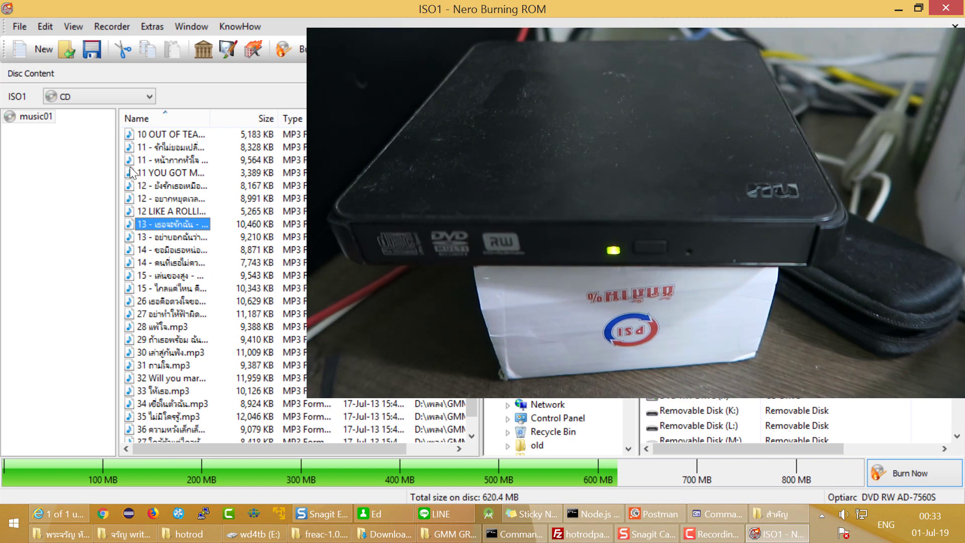
key(Down)
key(Down)
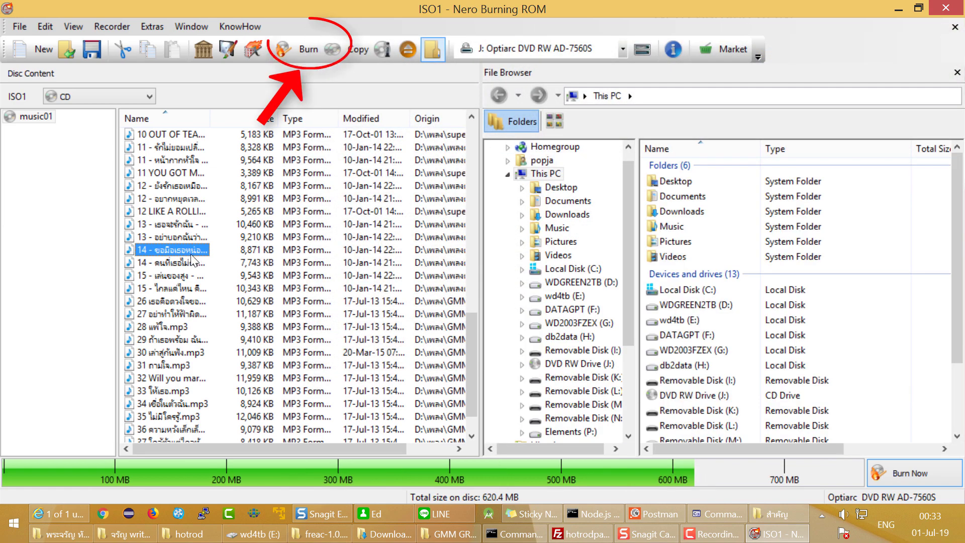
Open the burn settings for the compilation and switch Finalize disc off and back on
click(301, 47)
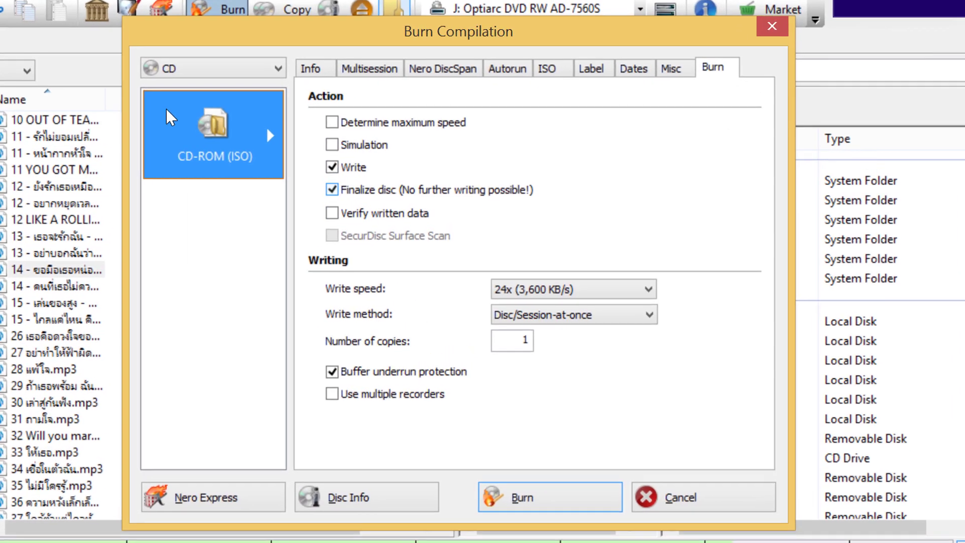
click(385, 188)
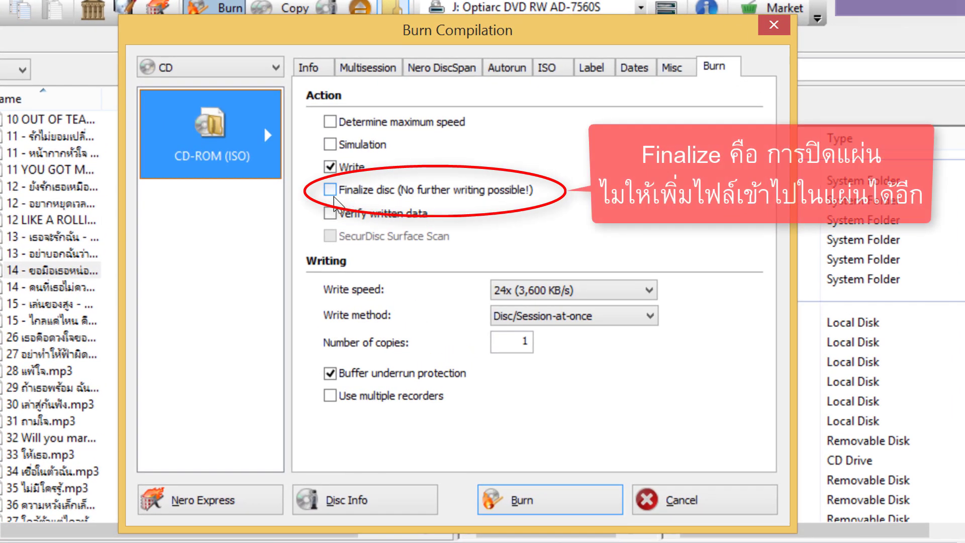
click(330, 190)
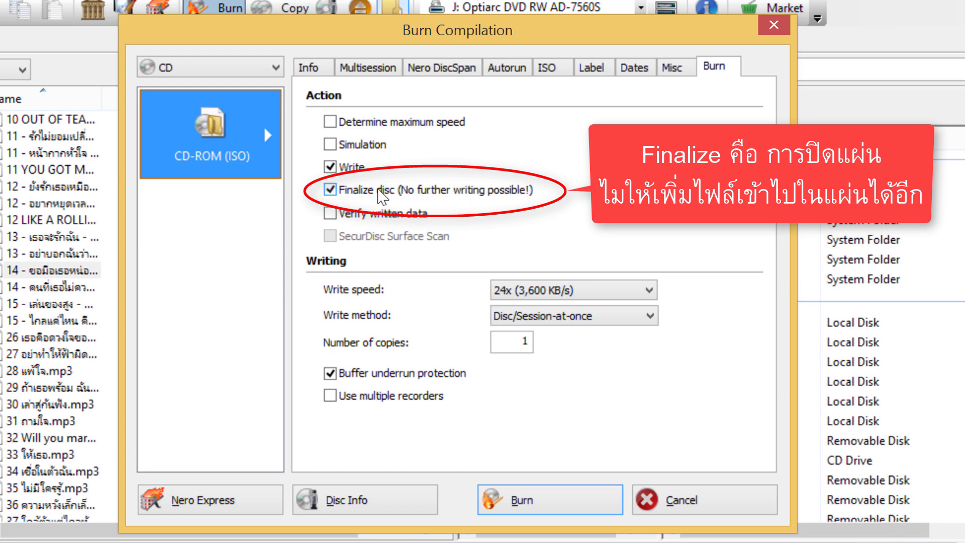
Try a write speed of 10x (1,500 KB/s) and set it back to 24x (3,600 KB/s)
click(603, 290)
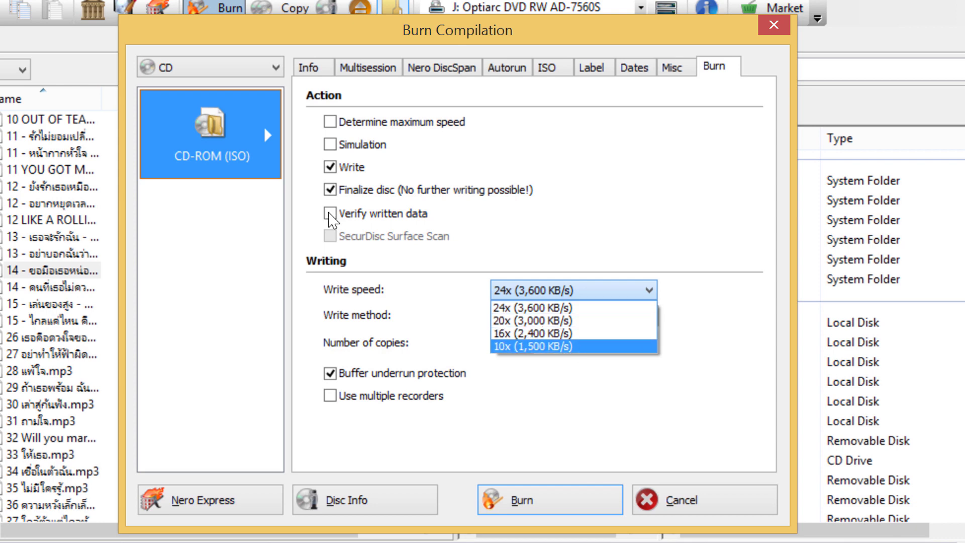
click(332, 219)
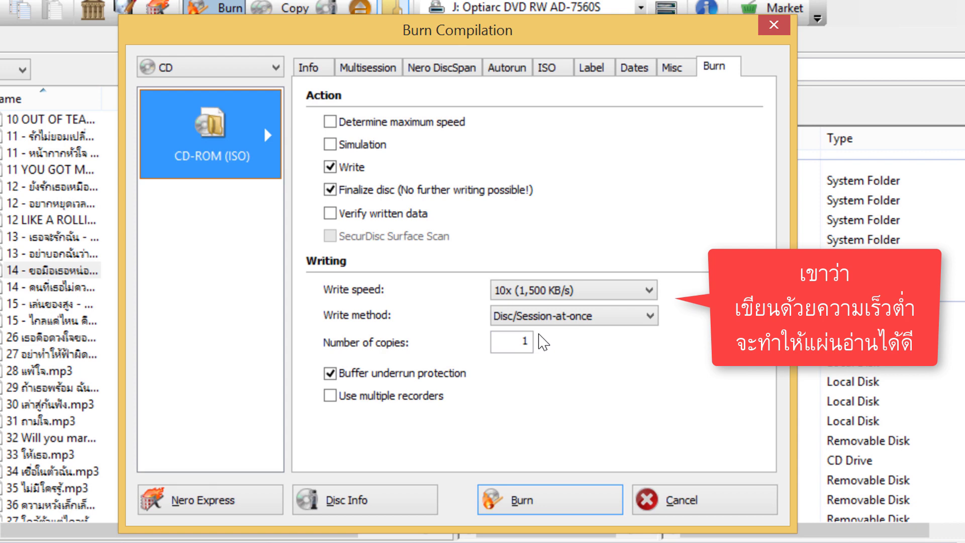
click(553, 291)
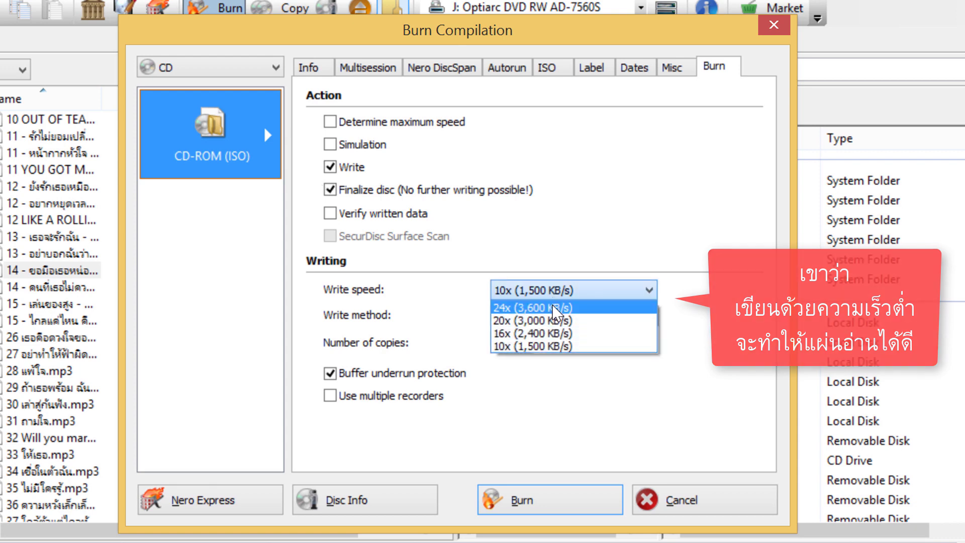
click(552, 308)
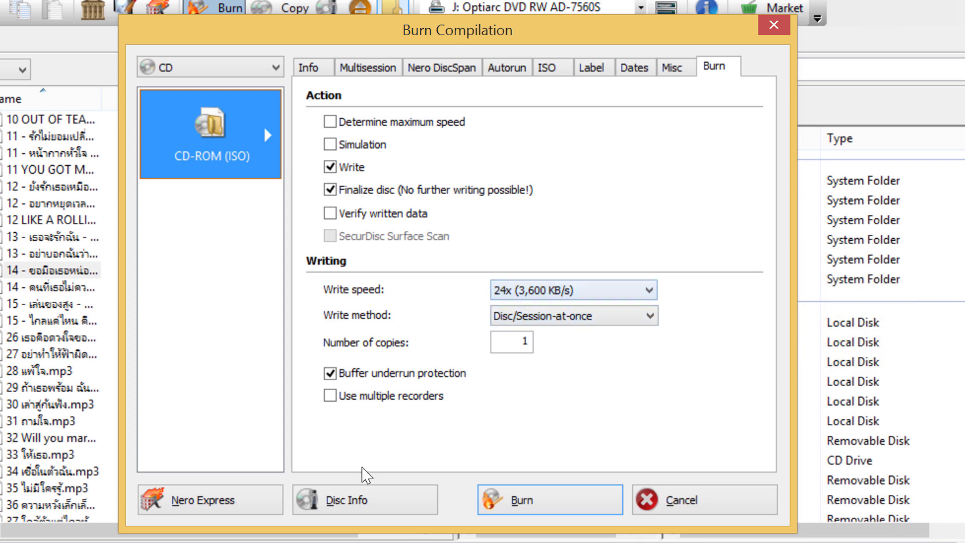
Burn the compilation to the CD and close the completed burn report
click(543, 509)
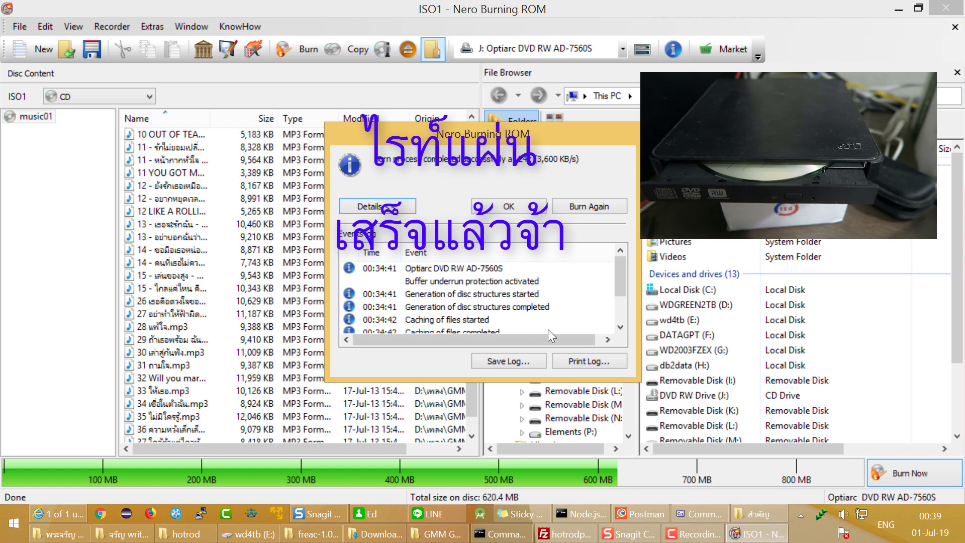
click(505, 207)
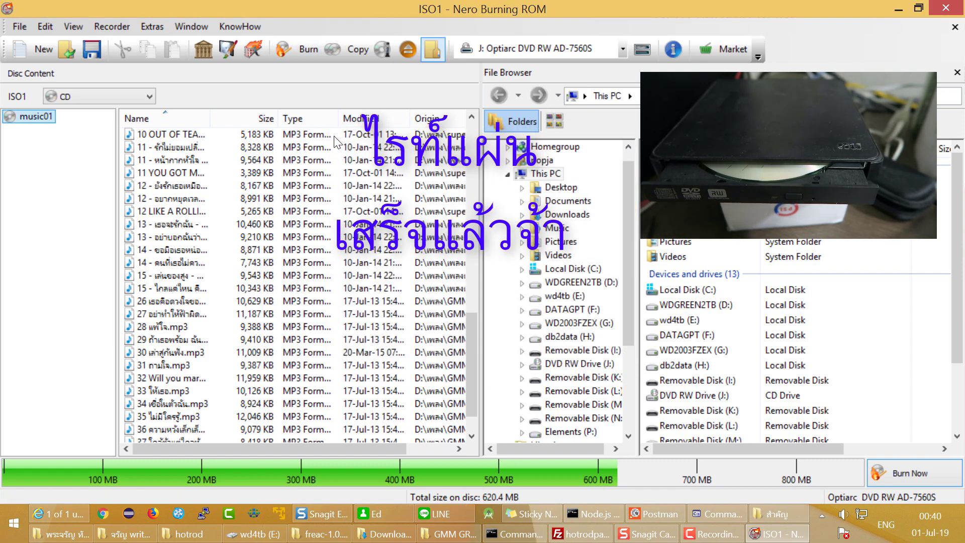